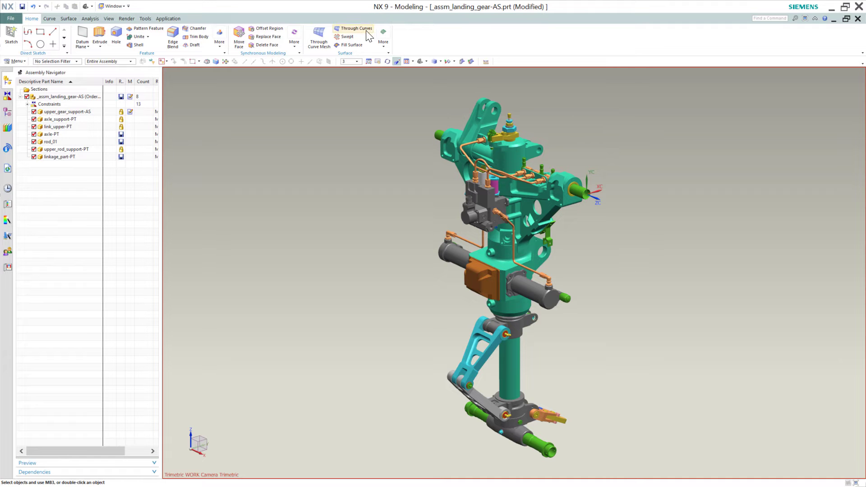
Rotate the landing gear to a front view and zoom and pan onto the central support block.
middle_drag(372, 279, 410, 205)
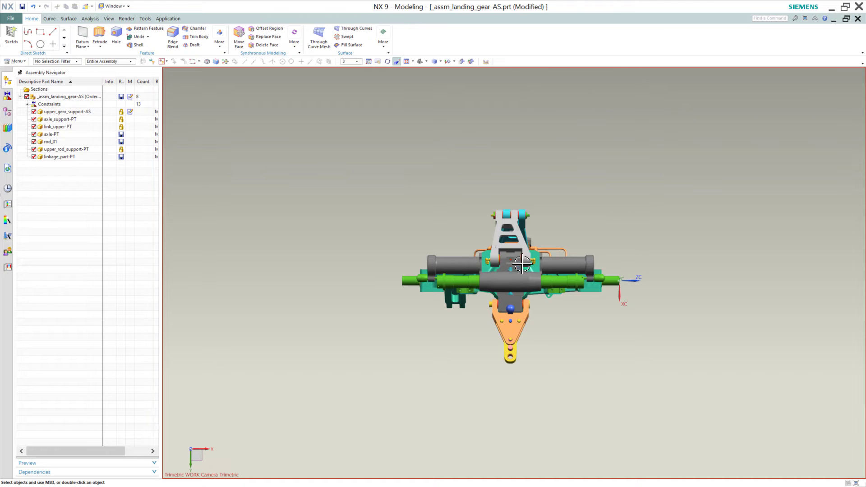
scroll(460, 234, down, 5)
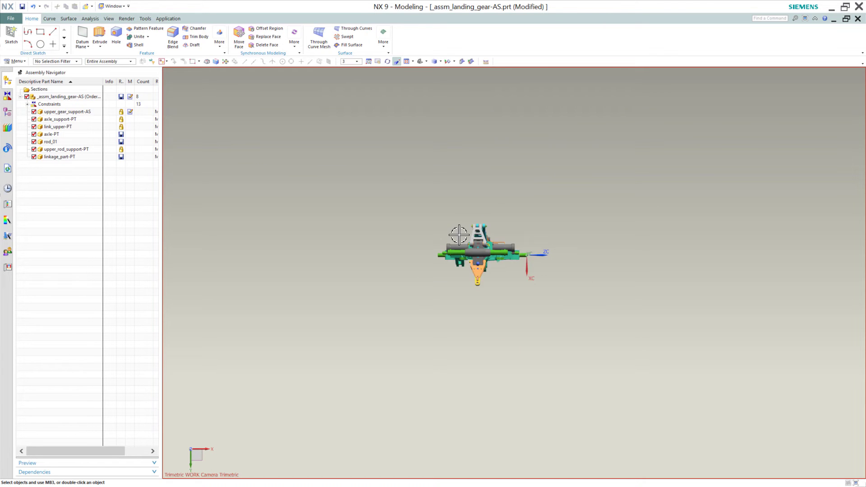
scroll(460, 233, up, 5)
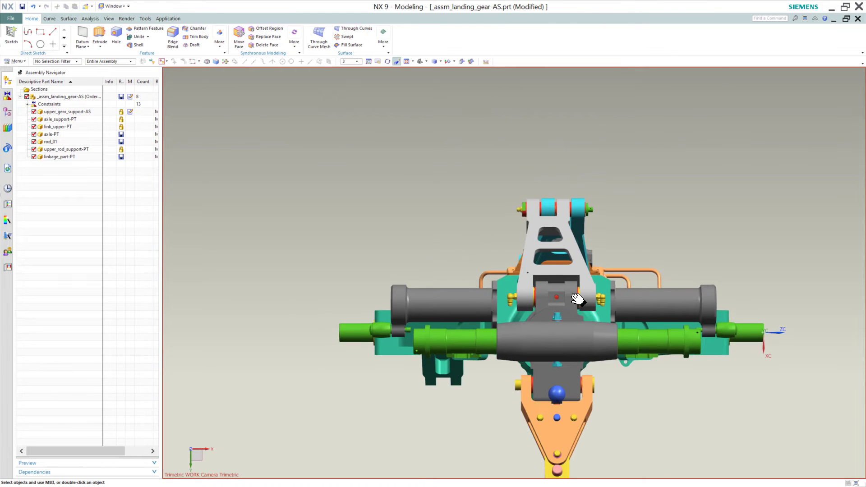
scroll(506, 250, up, 2)
shift+middle_drag(506, 250, 436, 224)
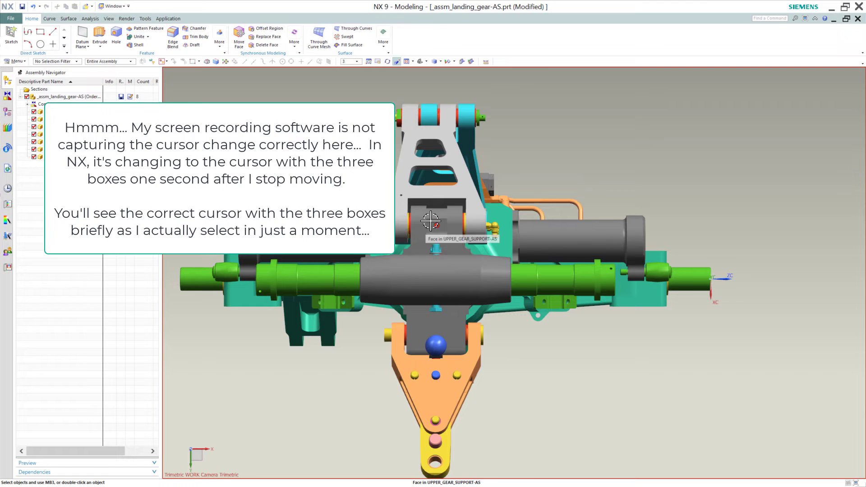
Open QuickPick over the central block and browse its list of stacked faces.
click(431, 221)
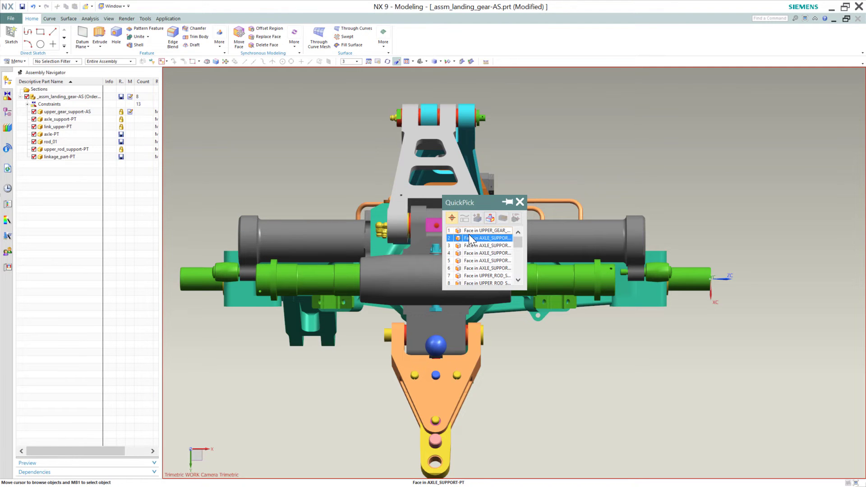
drag(518, 242, 512, 252)
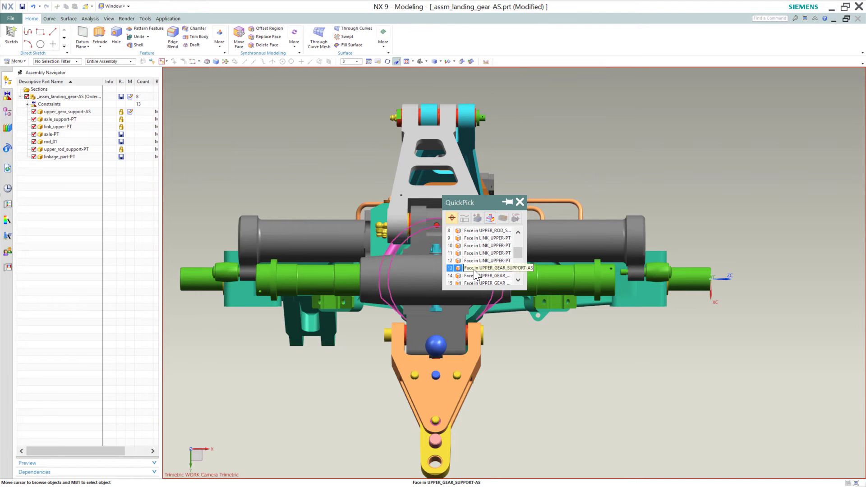
scroll(475, 242, up, 1)
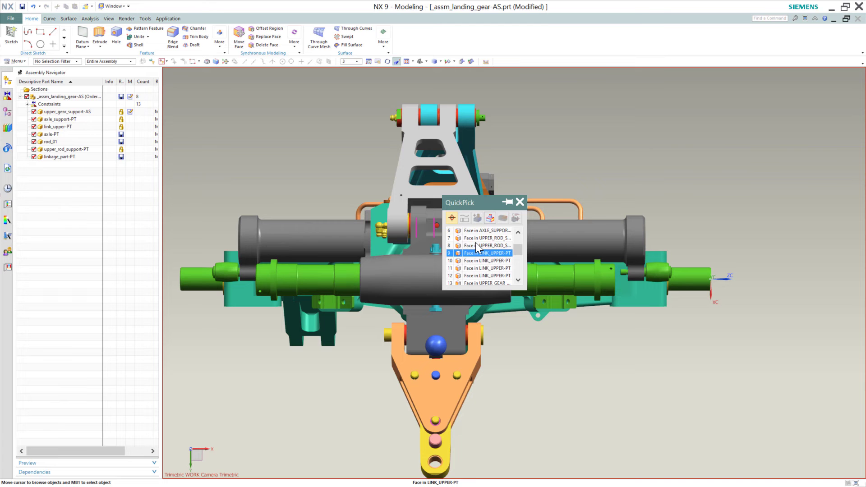
scroll(475, 266, down, 1)
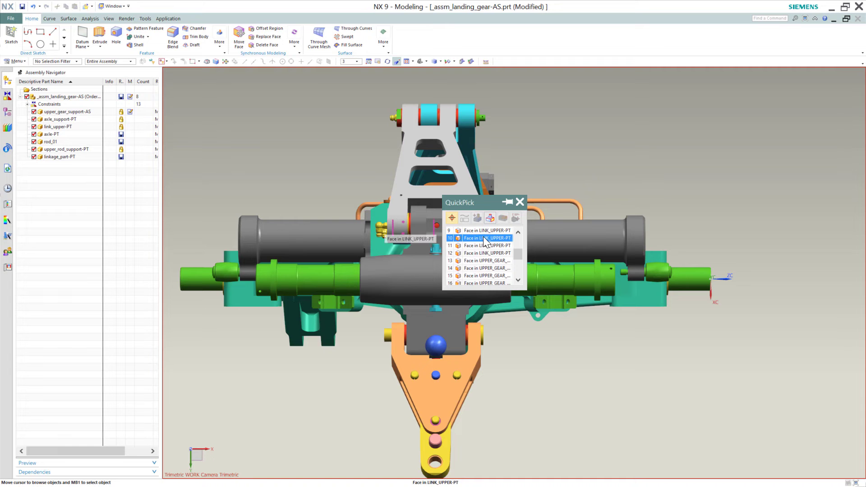
Close the face list and reopen it for a spot beside the pink face.
click(520, 202)
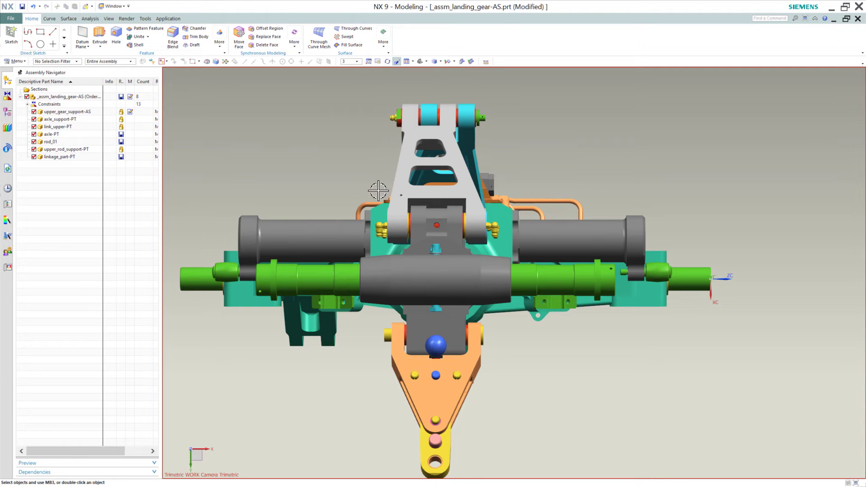
click(430, 224)
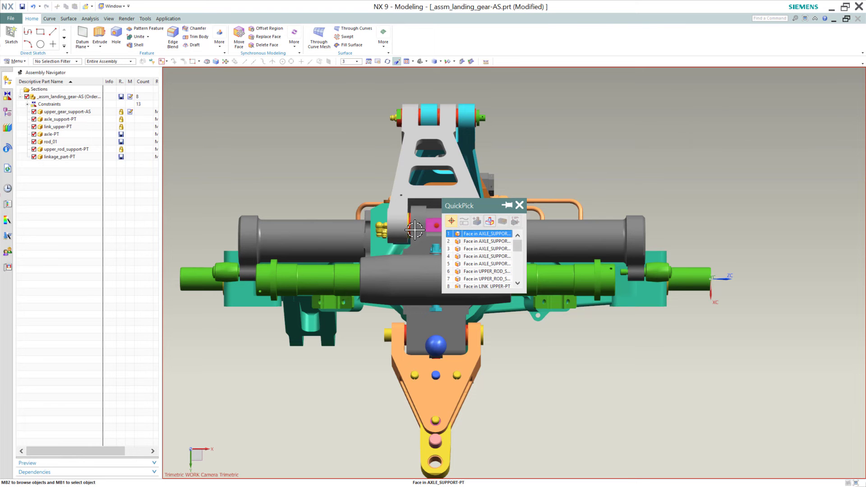
scroll(416, 225, down, 4)
scroll(419, 225, up, 4)
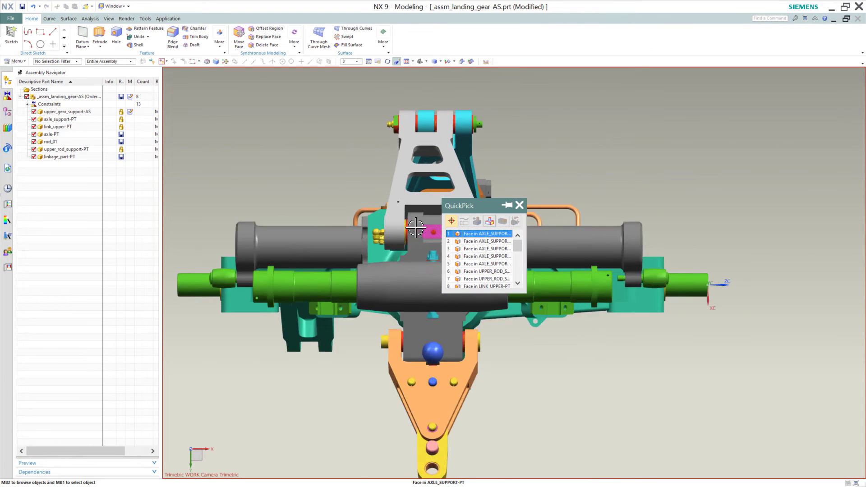
scroll(414, 229, down, 1)
scroll(414, 235, up, 1)
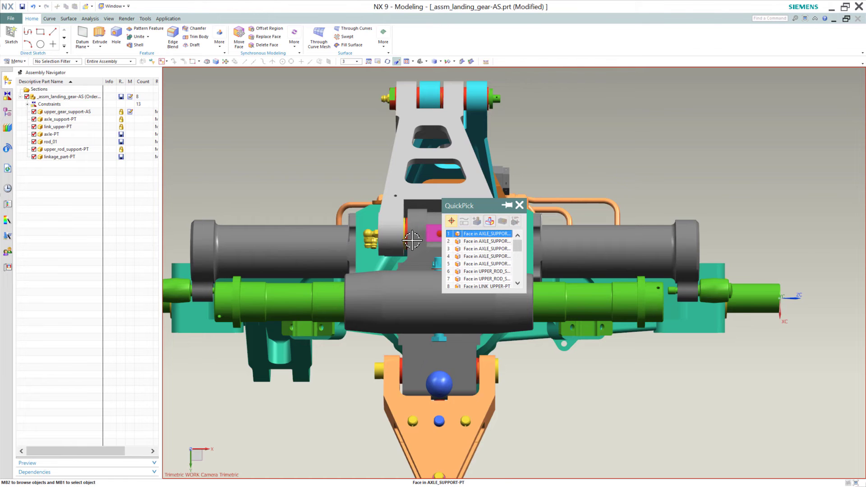
Zoom the model with the face list still open, then shift the list slightly right.
scroll(413, 237, down, 1)
scroll(413, 238, up, 1)
scroll(412, 240, down, 1)
scroll(411, 242, up, 1)
scroll(411, 242, down, 1)
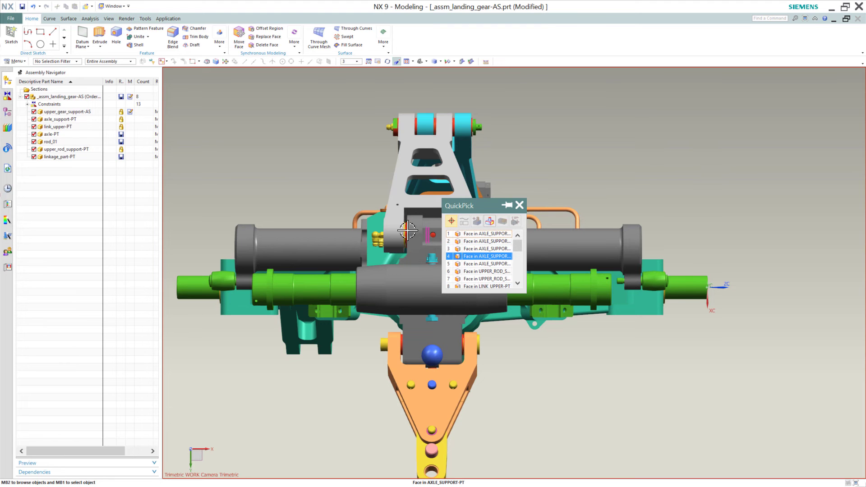
drag(473, 205, 480, 205)
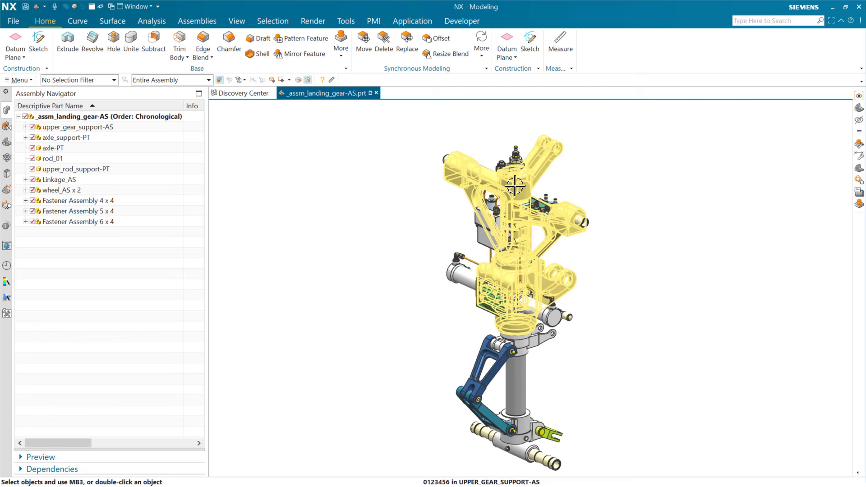
Snap the landing gear to a front view, zoom in, and list objects under the axle support.
middle_drag(591, 312, 617, 238)
key(ctrl+alt+f)
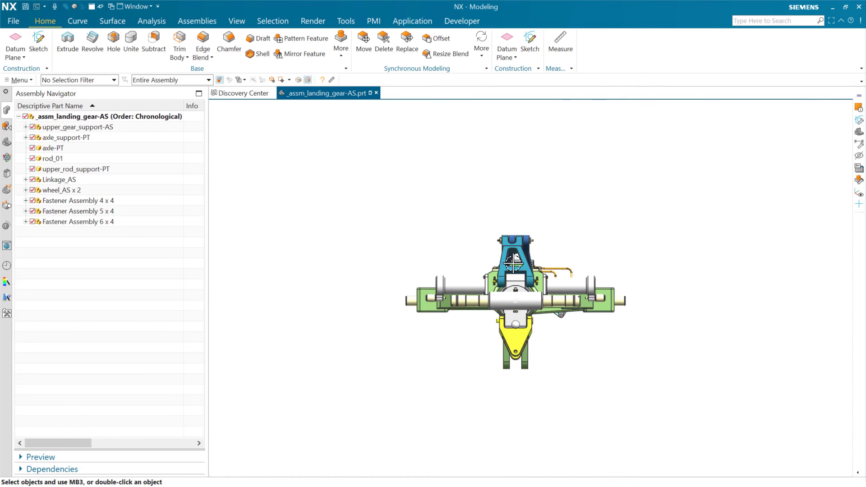
scroll(547, 280, up, 5)
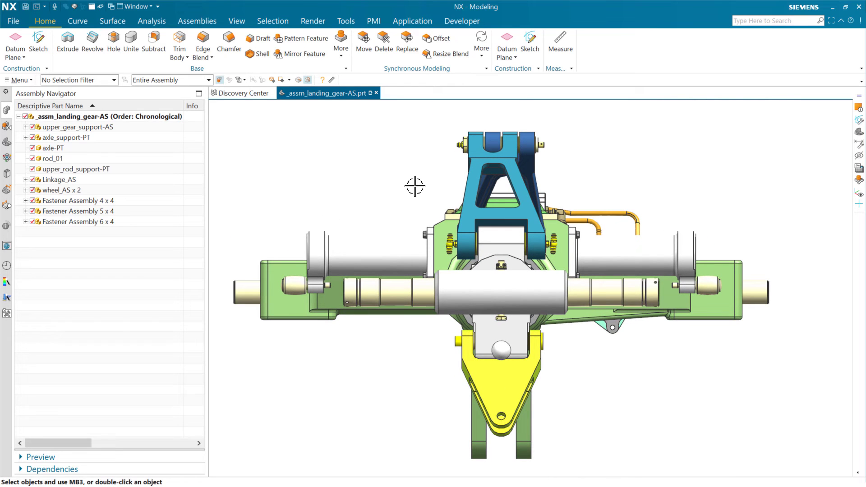
click(488, 236)
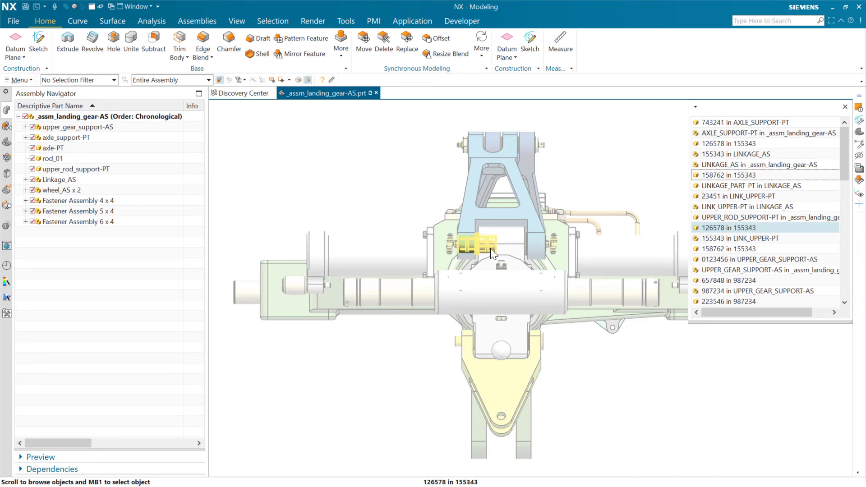
Scroll the pick list to 'Face in 743241' and select that hidden face.
scroll(489, 250, down, 5)
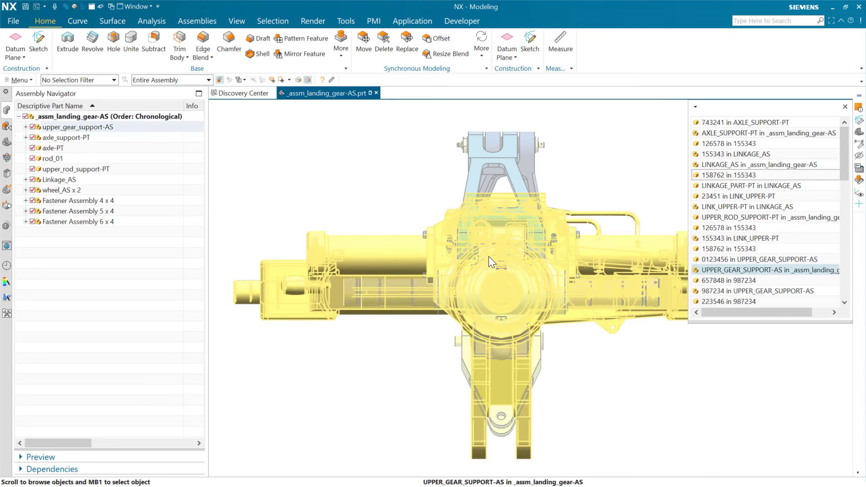
scroll(490, 256, down, 10)
scroll(492, 265, down, 2)
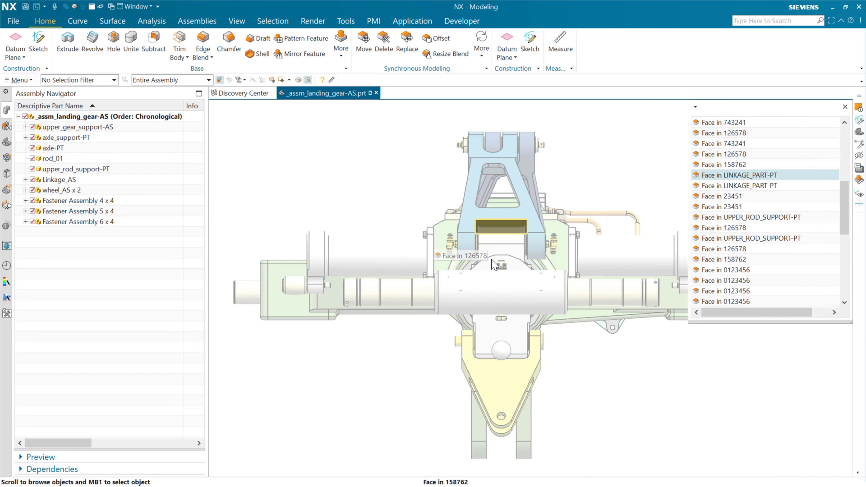
scroll(494, 265, up, 5)
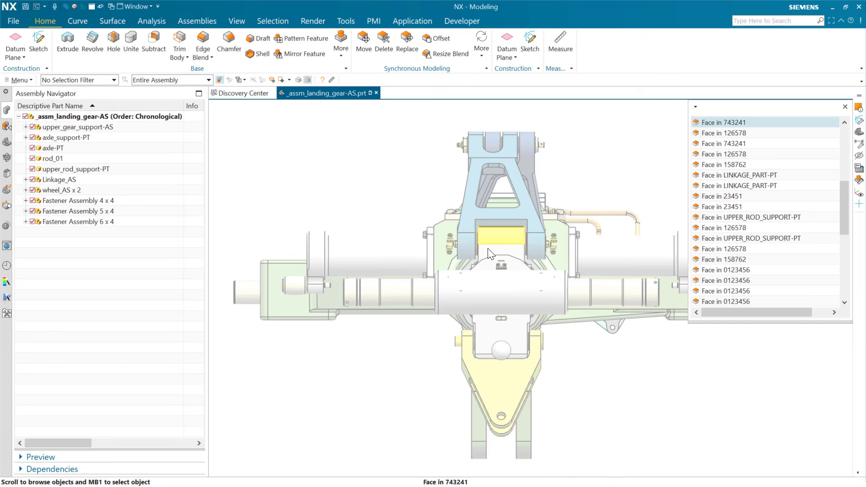
scroll(487, 254, down, 8)
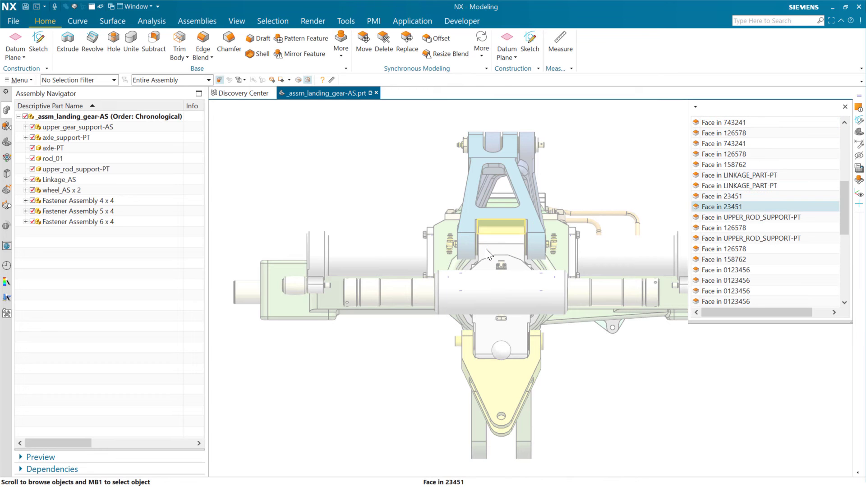
scroll(487, 251, up, 7)
scroll(487, 249, down, 1)
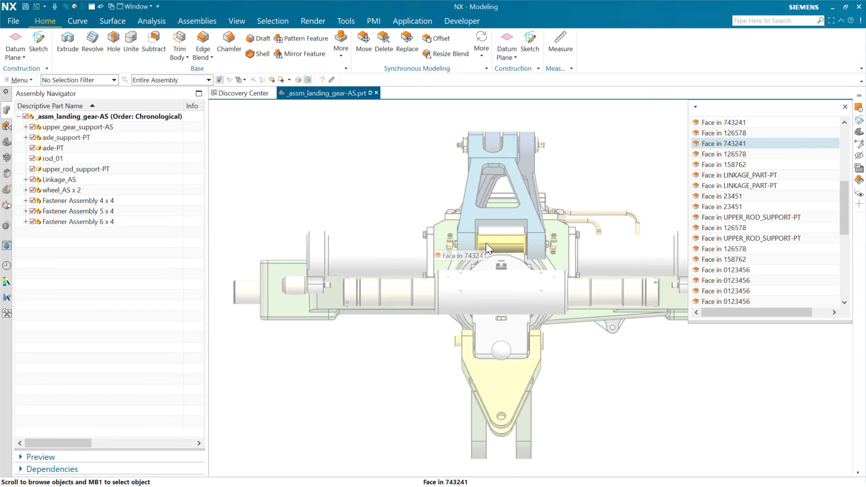
click(486, 242)
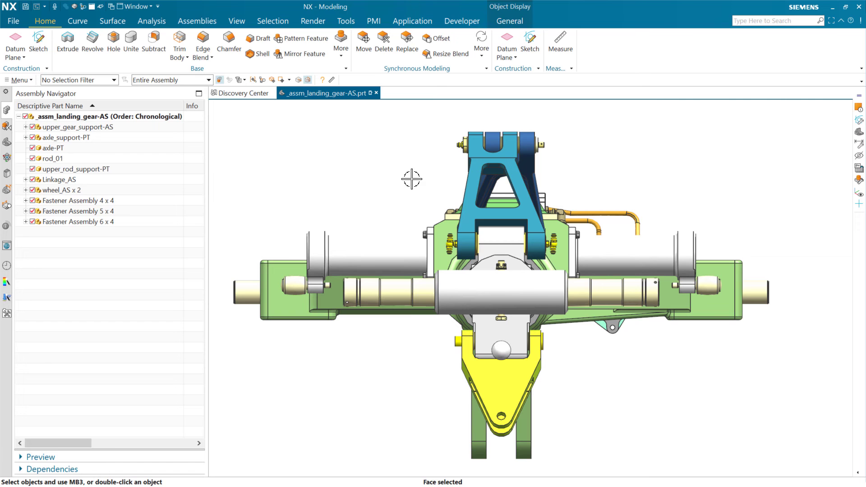
Clear the current selection, then select and deselect the linkage part.
key(Escape)
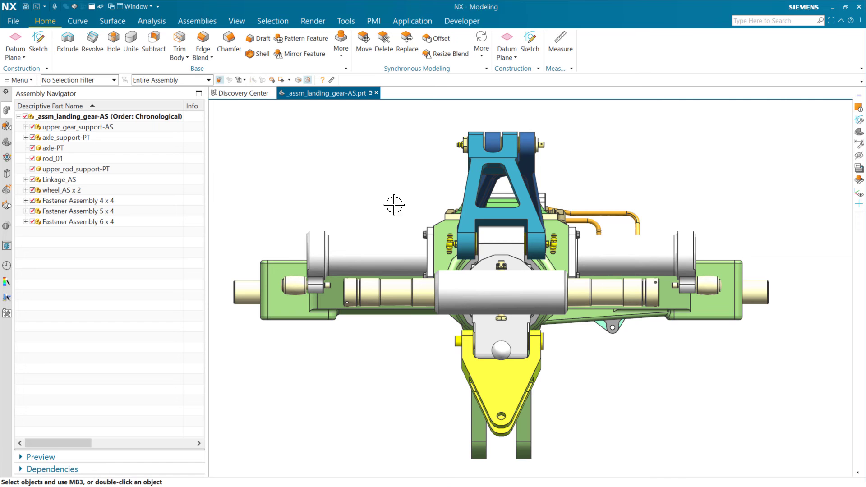
click(471, 241)
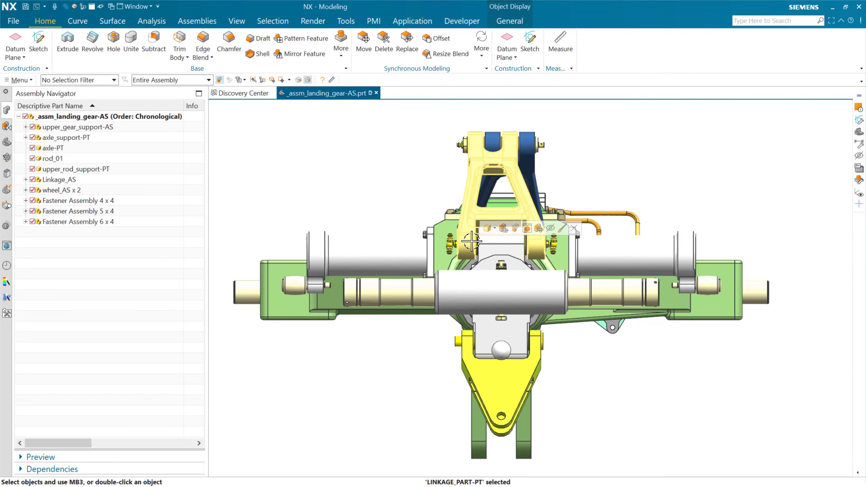
click(430, 196)
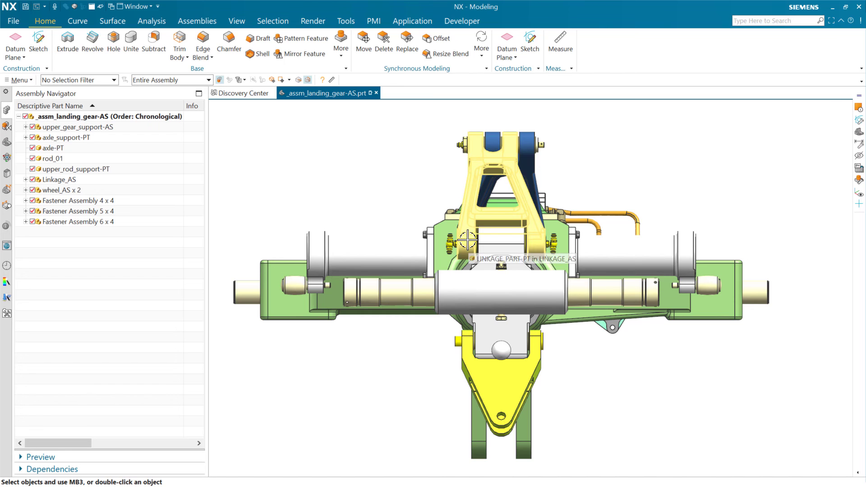
Pick 'Face in LINKAGE_PART-PT' from the QuickPick list under the linkage.
click(467, 241)
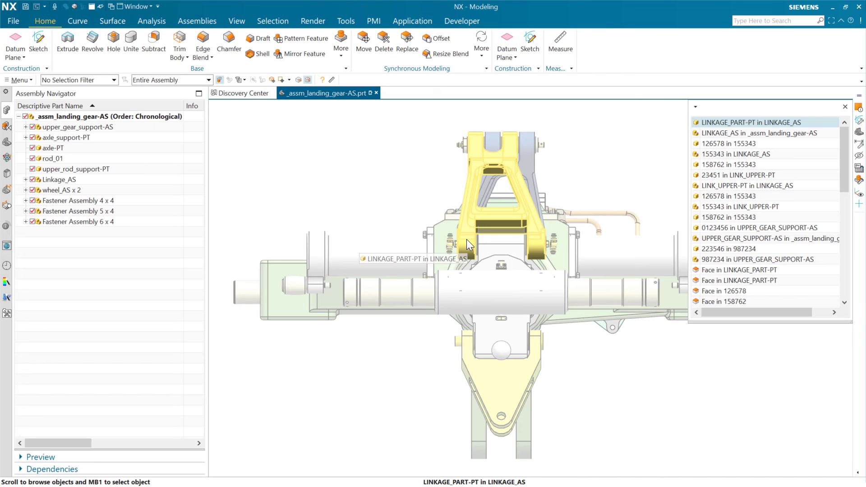
scroll(467, 239, down, 8)
scroll(465, 249, up, 4)
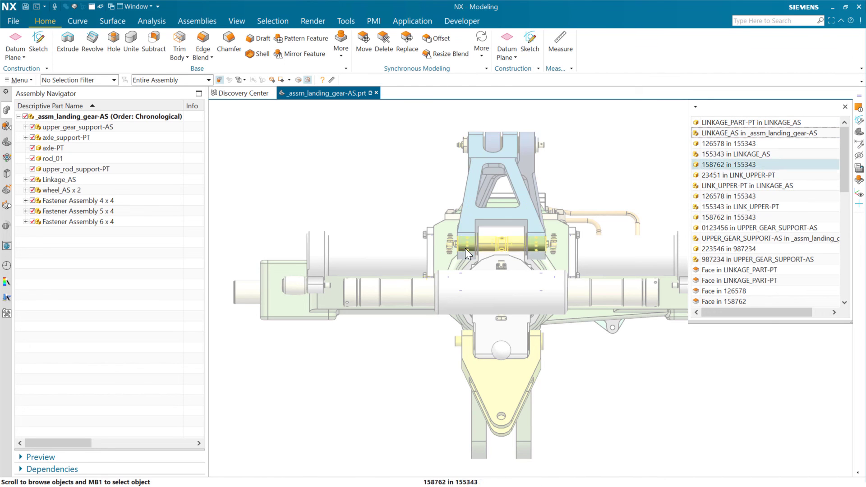
scroll(465, 248, down, 10)
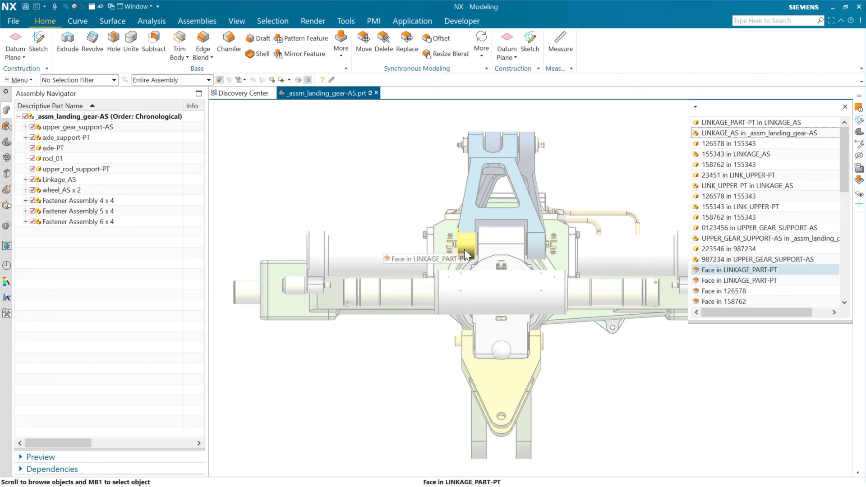
click(464, 249)
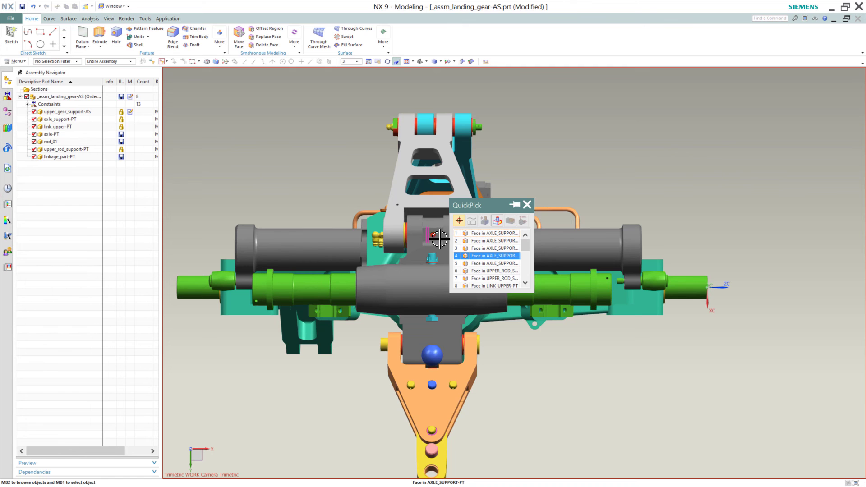
Move the candidate list to the upper right off the model and orbit the assembly obliquely.
drag(465, 204, 466, 213)
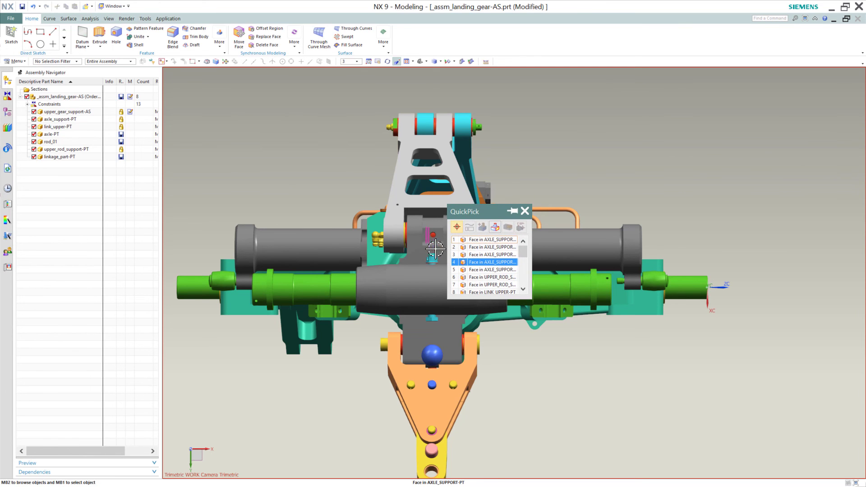
mouse_move(437, 252)
middle_down()
mouse_move(445, 271)
mouse_move(421, 264)
mouse_move(445, 261)
middle_up()
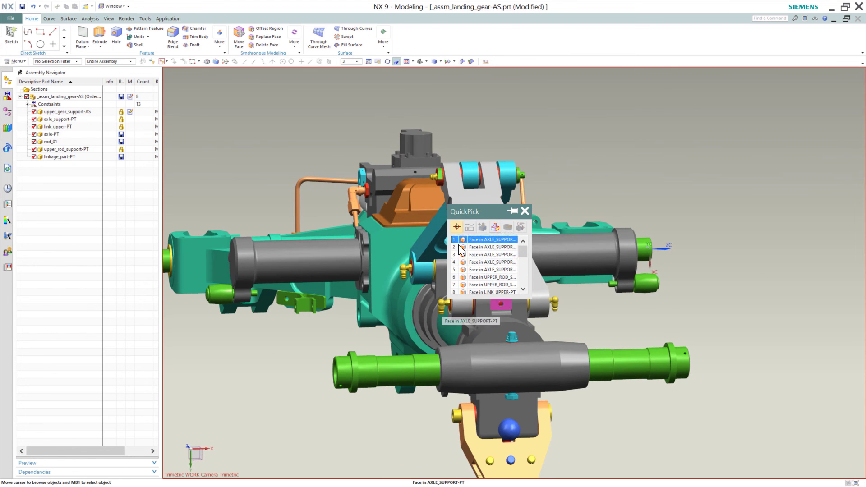
drag(478, 212, 500, 217)
drag(501, 235, 681, 170)
middle_drag(521, 294, 572, 277)
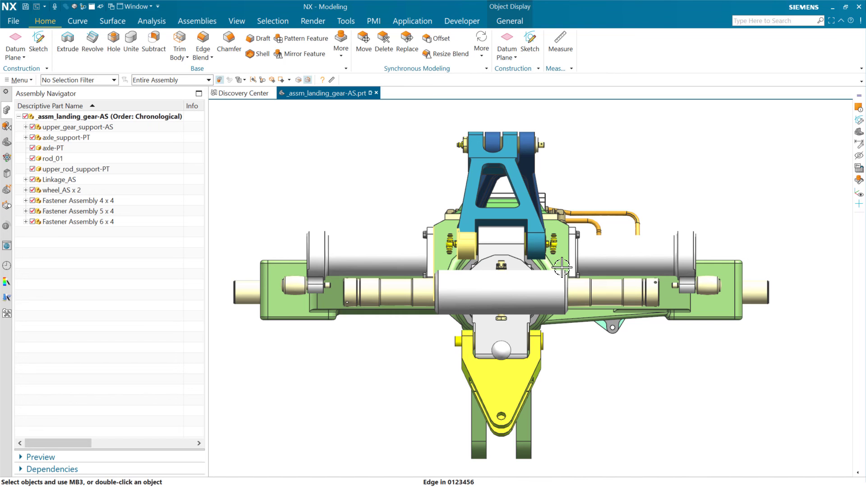
Select the linkage, then pick '0123456 in UPPER_GEAR_SUPPORT-AS' from the overlapping-objects list.
click(468, 245)
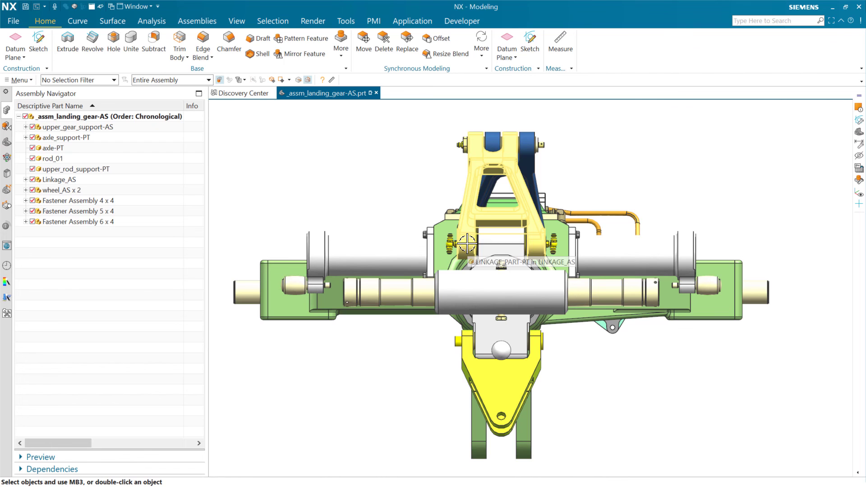
click(468, 245)
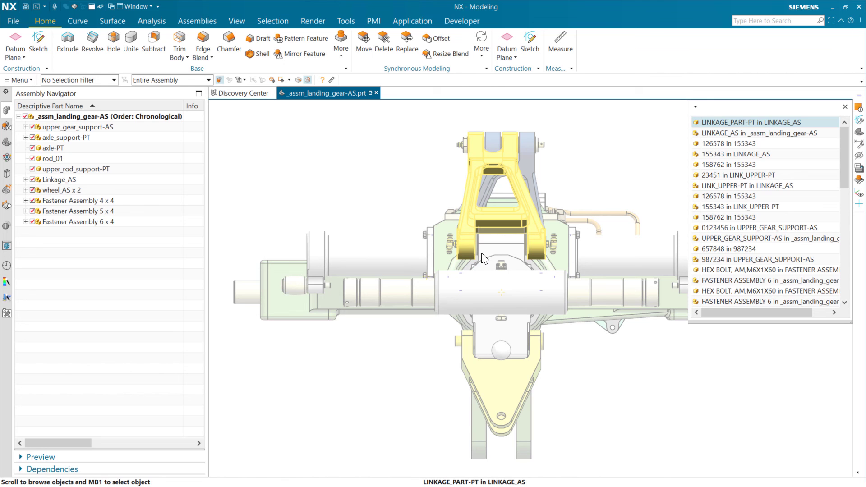
scroll(481, 252, down, 9)
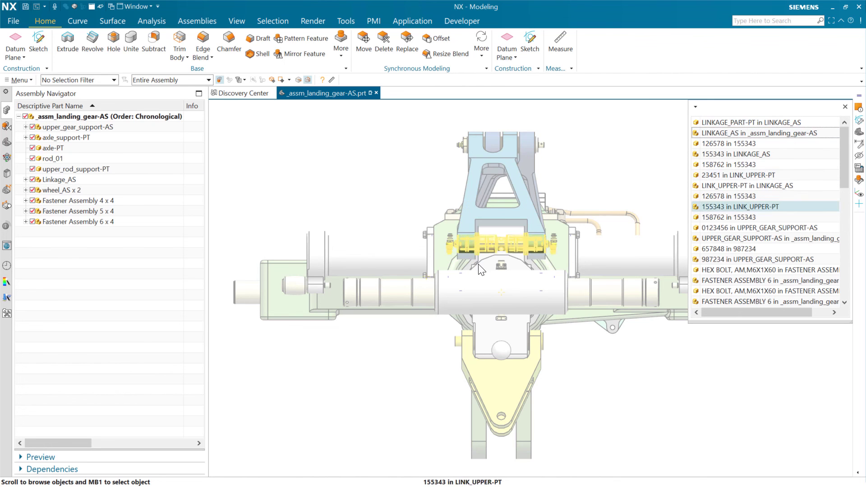
scroll(476, 268, down, 2)
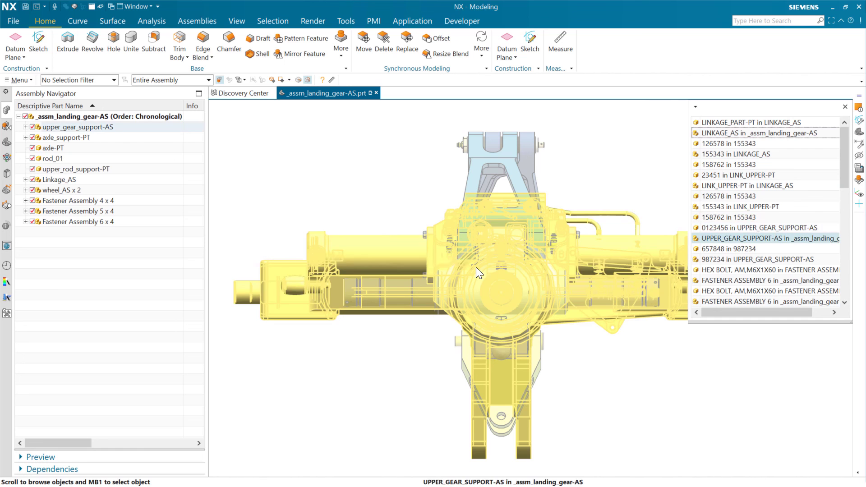
scroll(477, 268, up, 1)
click(475, 267)
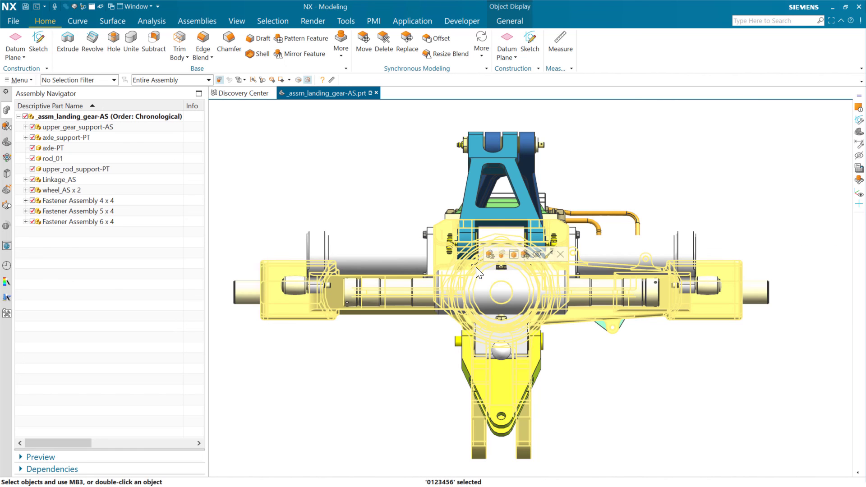